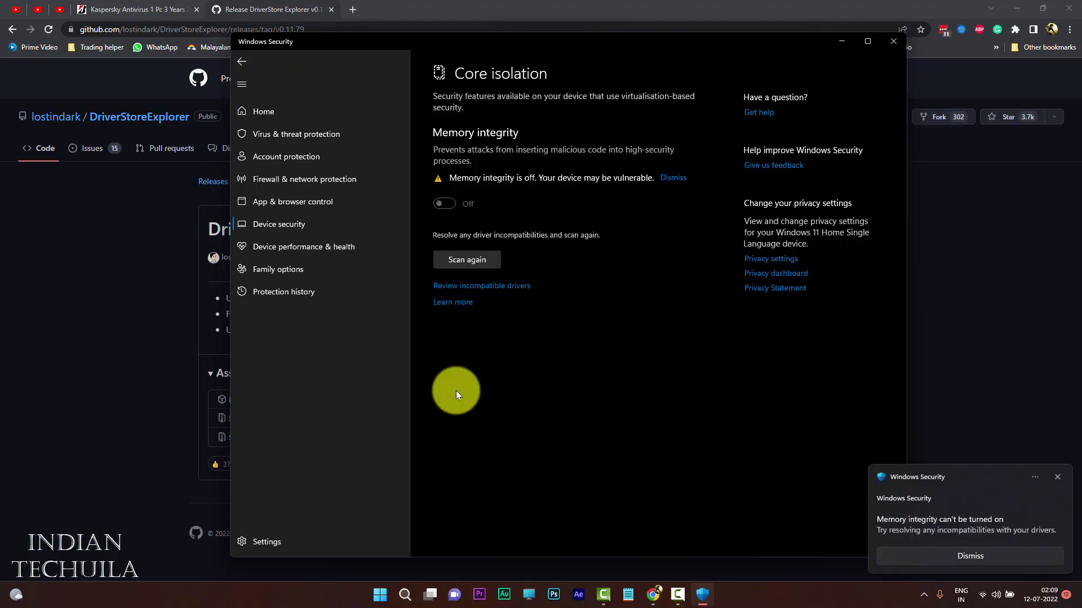
- Inspect the usb2ser.sys incompatible driver details, then download DriverStoreExplorer.v0.11.79.zip from GitHub
{"action": "left_click", "coordinate": [503, 289]}
{"action": "scroll", "coordinate": [518, 351], "scroll_direction": "down", "scroll_amount": 5}
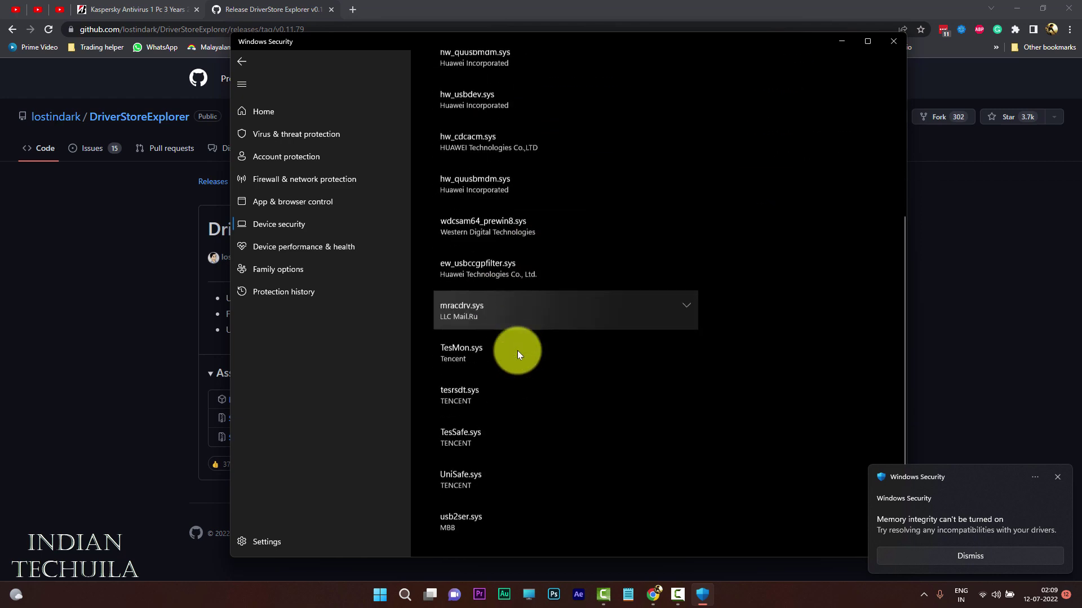
{"action": "scroll", "coordinate": [519, 384], "scroll_direction": "up", "scroll_amount": 8}
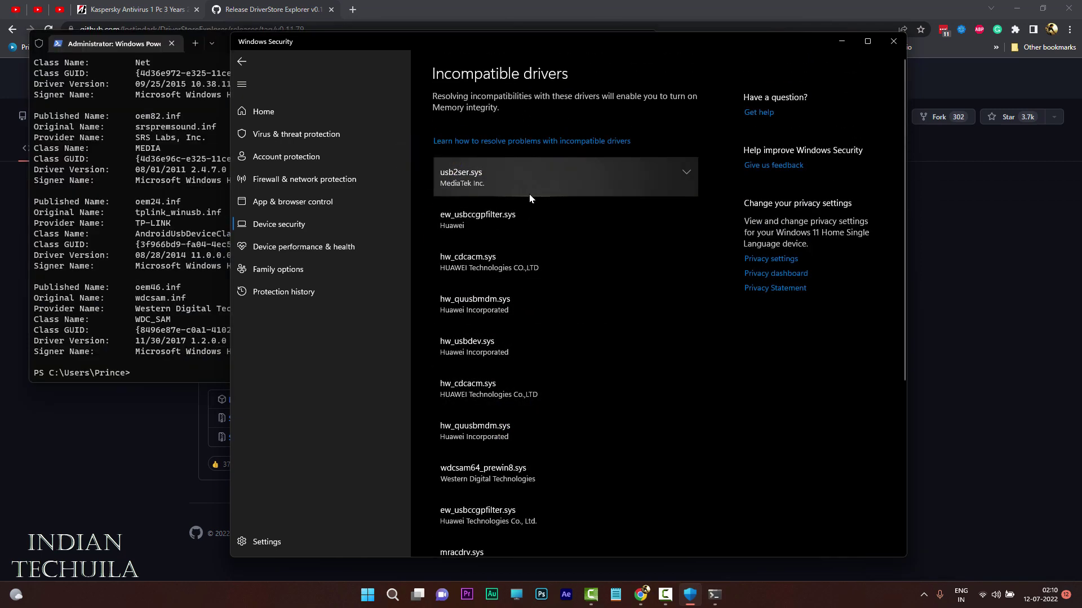
{"action": "left_click", "coordinate": [523, 183]}
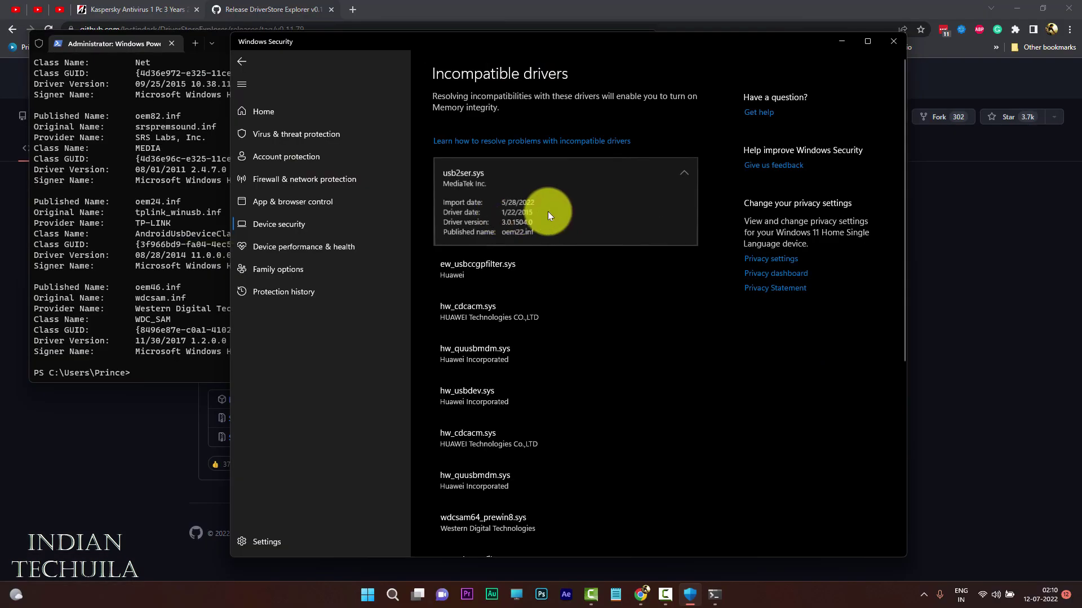
{"action": "left_click", "coordinate": [525, 206]}
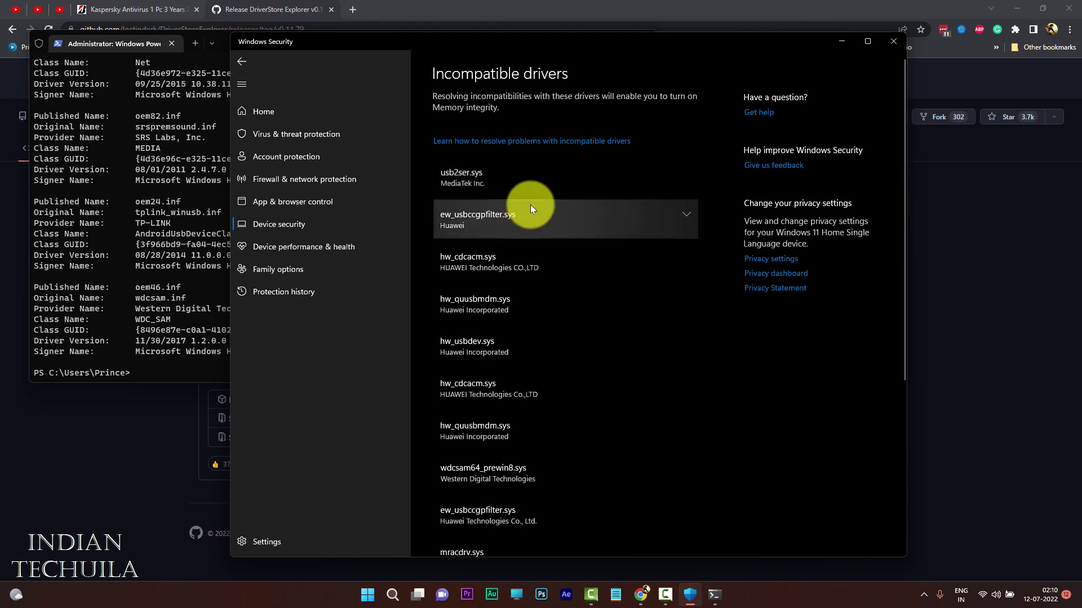
{"action": "left_click", "coordinate": [510, 189]}
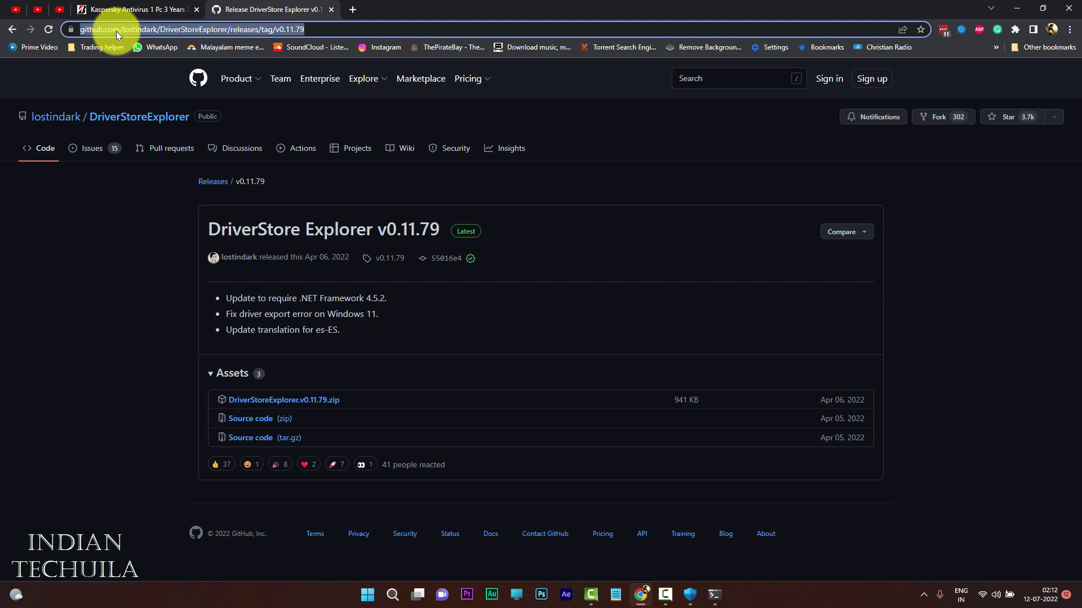
{"action": "left_click", "coordinate": [246, 403]}
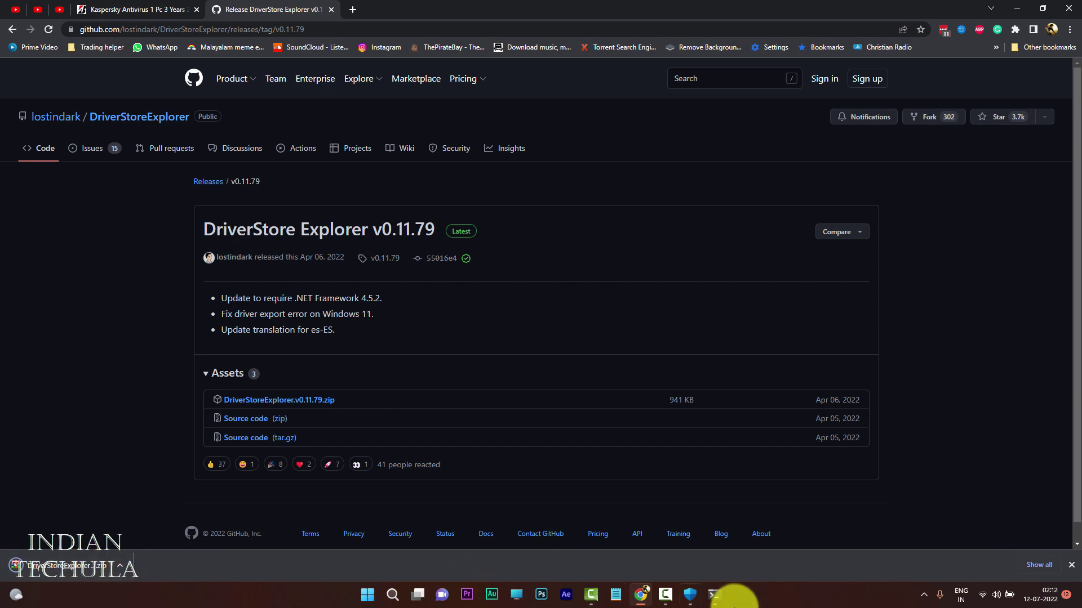
- Run Rapr as administrator from the extracted DriverStoreExplorer folder
{"action": "left_click", "coordinate": [734, 593]}
{"action": "left_click", "coordinate": [134, 394]}
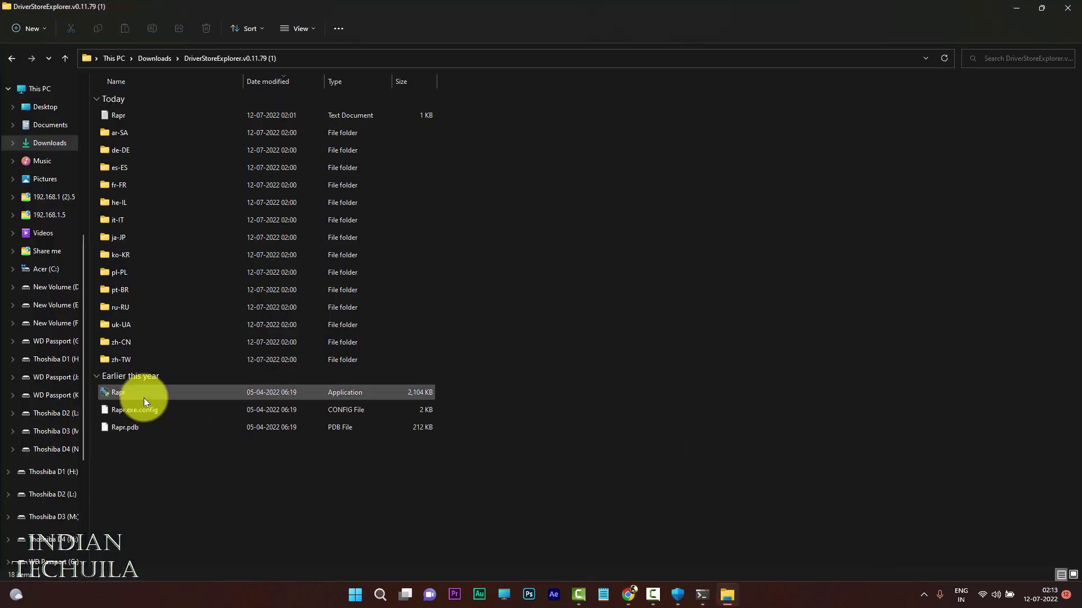
{"action": "left_click", "coordinate": [142, 398]}
{"action": "right_click", "coordinate": [205, 388]}
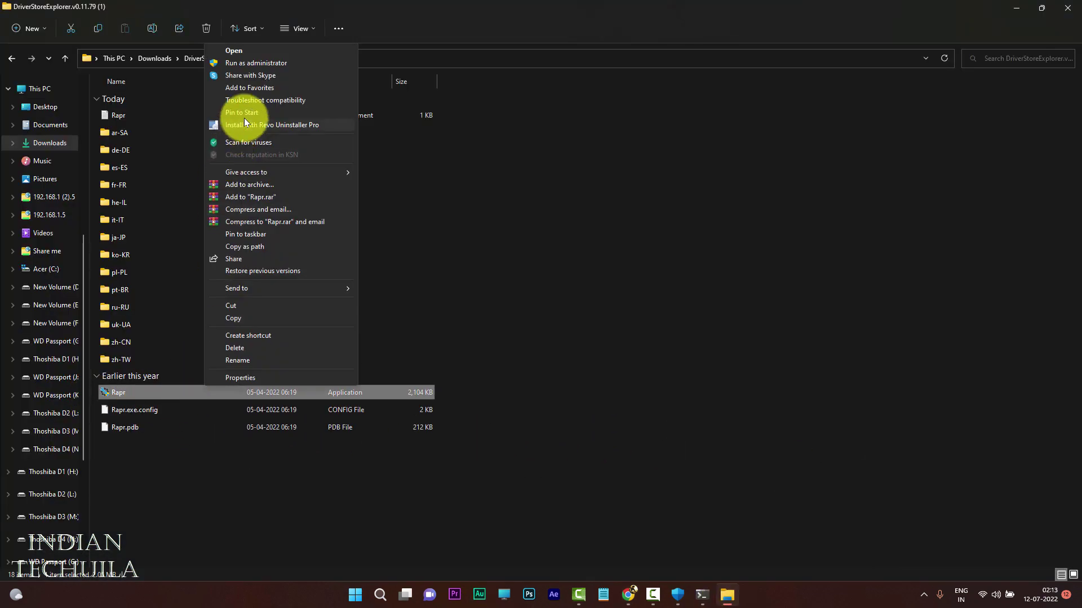
{"action": "left_click", "coordinate": [274, 64]}
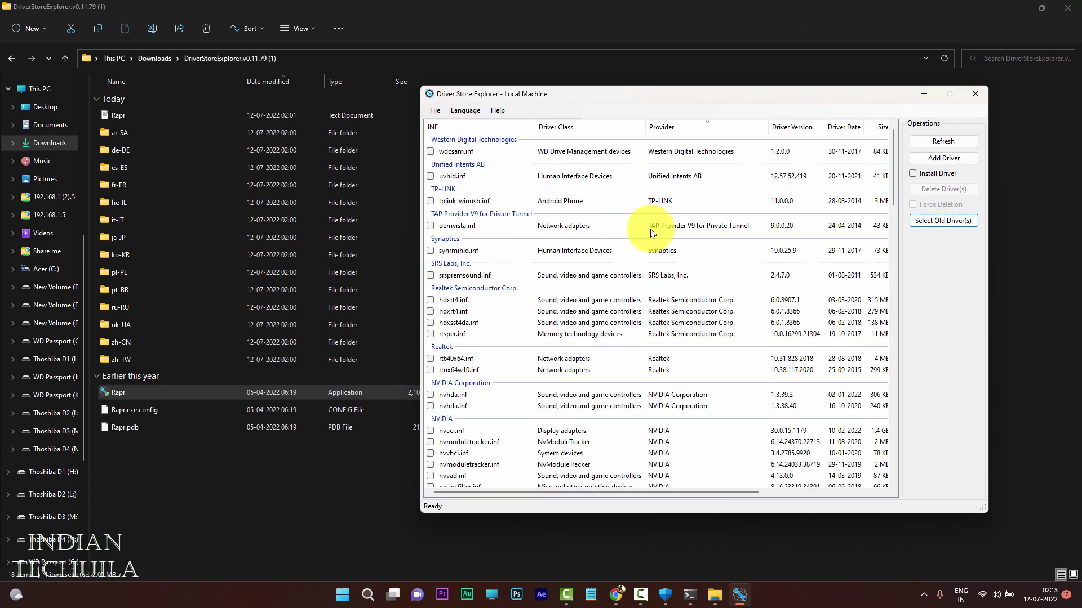
{"action": "scroll", "coordinate": [651, 253], "scroll_direction": "down", "scroll_amount": 5}
{"action": "scroll", "coordinate": [626, 321], "scroll_direction": "down", "scroll_amount": 5}
{"action": "scroll", "coordinate": [621, 356], "scroll_direction": "down", "scroll_amount": 5}
{"action": "scroll", "coordinate": [621, 369], "scroll_direction": "down", "scroll_amount": 5}
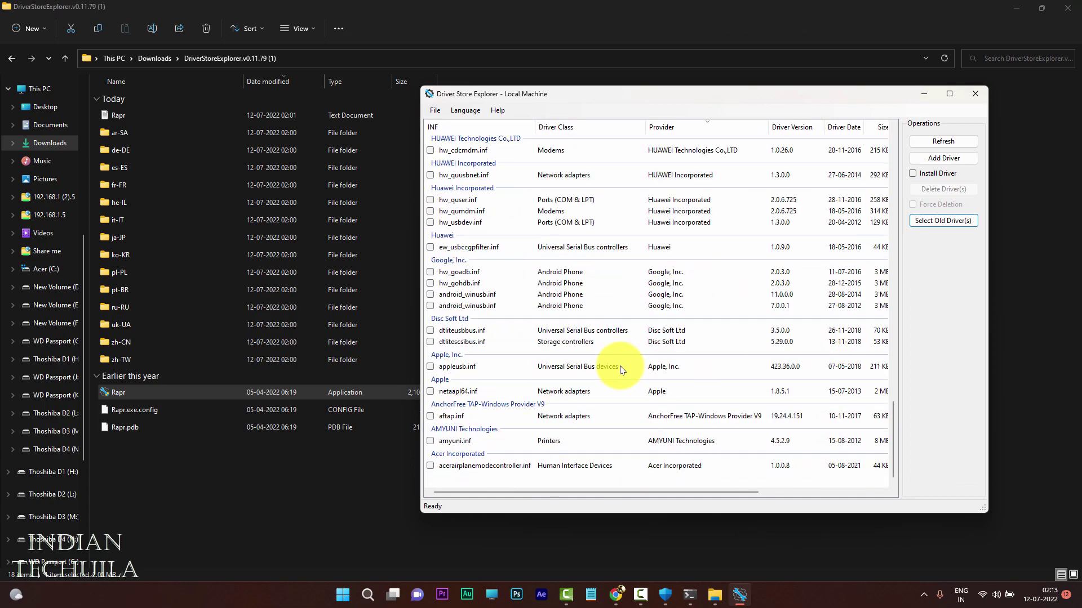
{"action": "scroll", "coordinate": [620, 369], "scroll_direction": "up", "scroll_amount": 5}
{"action": "scroll", "coordinate": [621, 363], "scroll_direction": "up", "scroll_amount": 5}
{"action": "scroll", "coordinate": [623, 358], "scroll_direction": "up", "scroll_amount": 5}
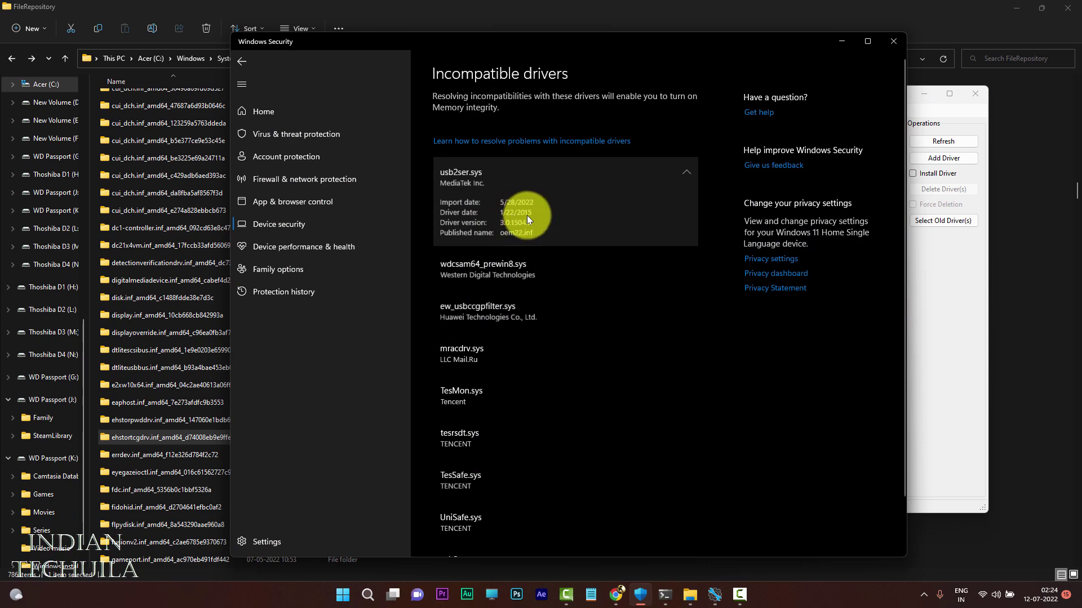
- Sort the driver list by provider and select the MediaTek cdc-acm.inf package, version 3.0.1504.0
{"action": "left_click", "coordinate": [947, 313]}
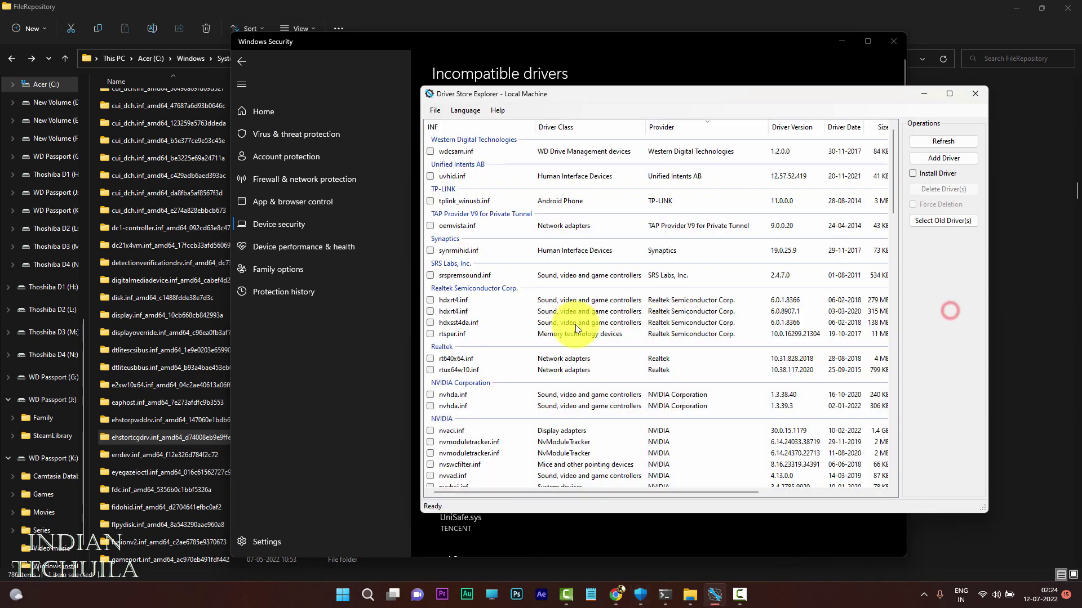
{"action": "scroll", "coordinate": [705, 360], "scroll_direction": "down", "scroll_amount": 5}
{"action": "scroll", "coordinate": [705, 359], "scroll_direction": "down", "scroll_amount": 5}
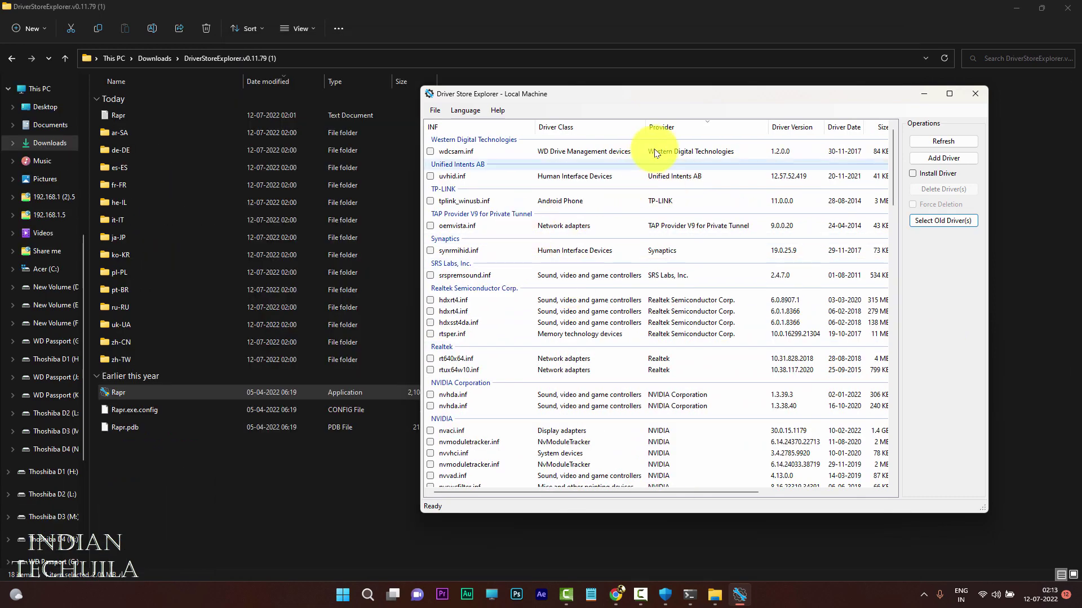
{"action": "left_click", "coordinate": [667, 130]}
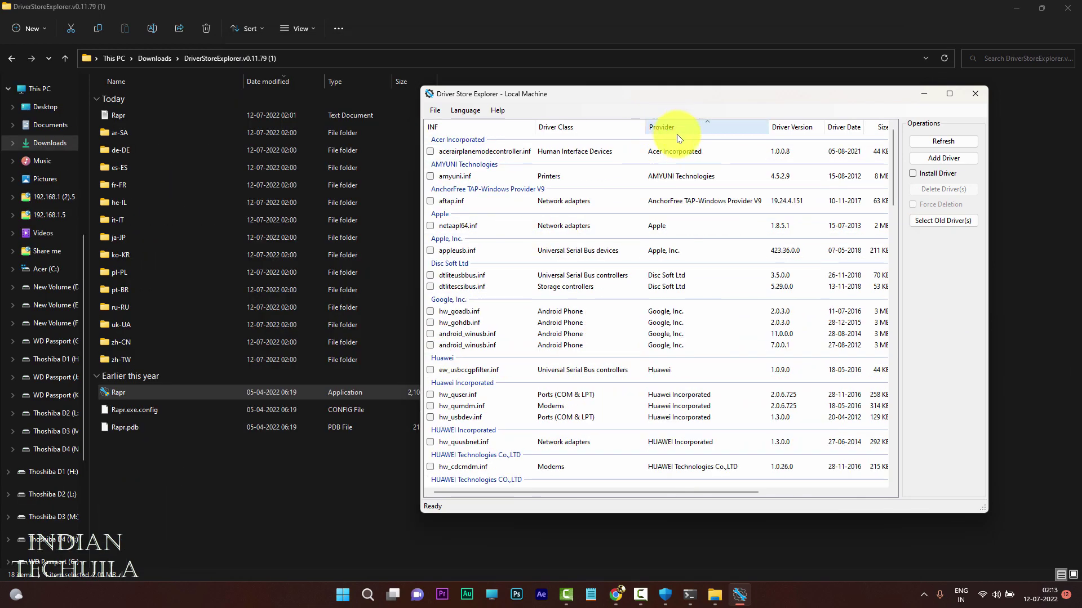
{"action": "scroll", "coordinate": [685, 341], "scroll_direction": "down", "scroll_amount": 5}
{"action": "scroll", "coordinate": [685, 341], "scroll_direction": "down", "scroll_amount": 5}
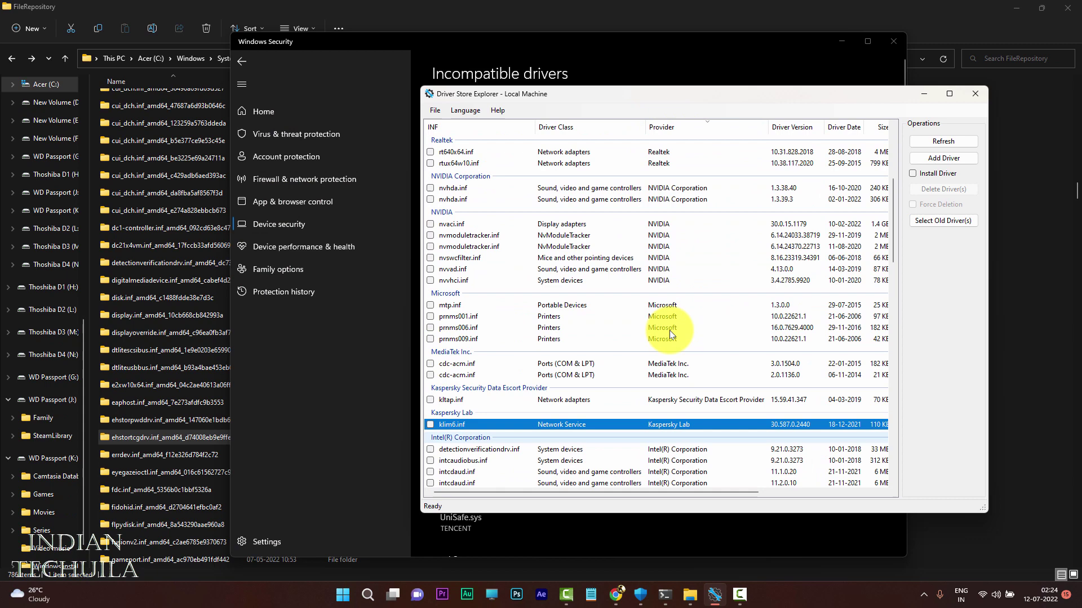
{"action": "left_click", "coordinate": [667, 364]}
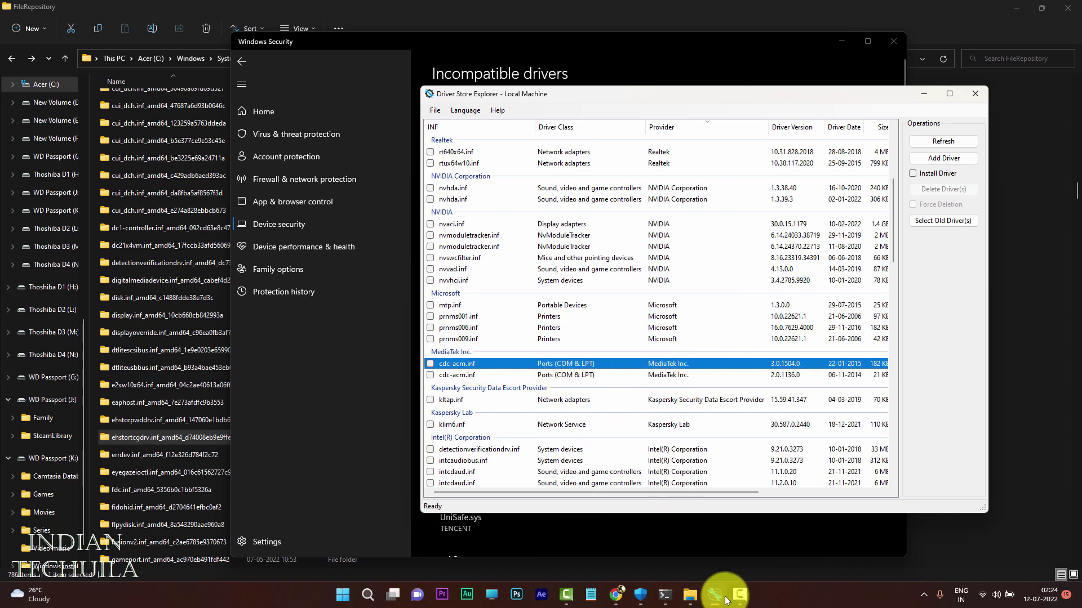
- Expand usb2ser.sys in Windows Security to compare its 1/22/2015 date and 3.0.1504.0 version
{"action": "left_click", "coordinate": [715, 595]}
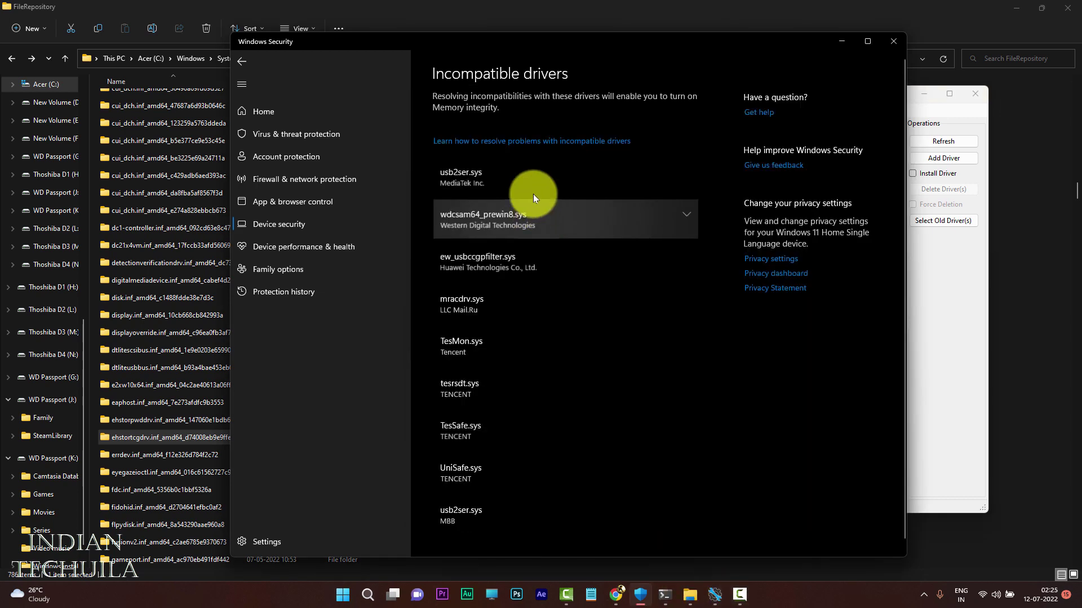
{"action": "left_click", "coordinate": [524, 178]}
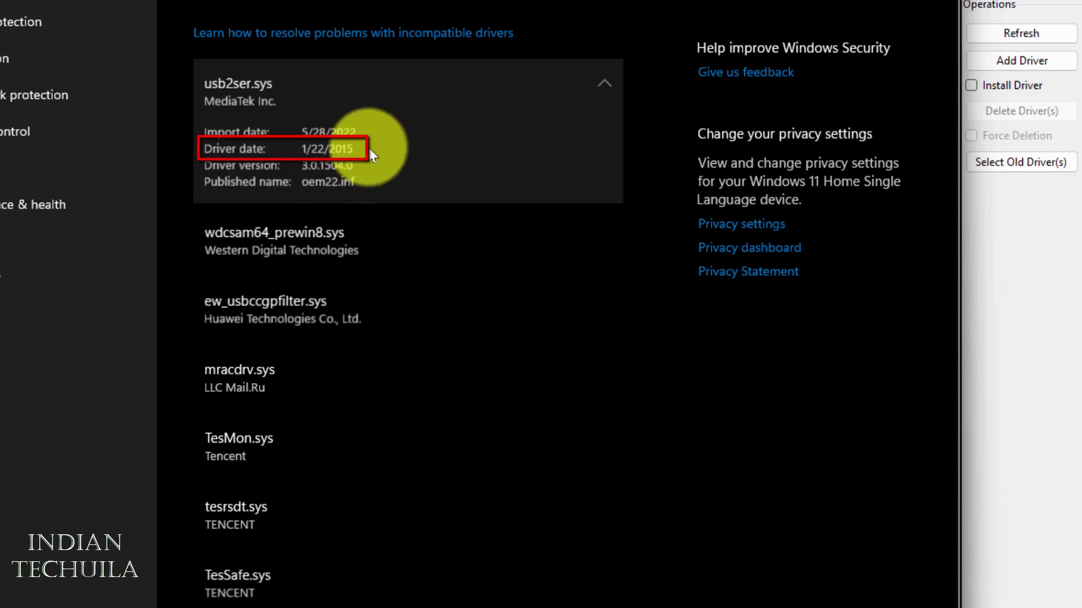
- Delete the 22-01-2015 cdc-acm.inf package from the driver store and recheck usb2ser.sys details
{"action": "left_click", "coordinate": [1018, 372]}
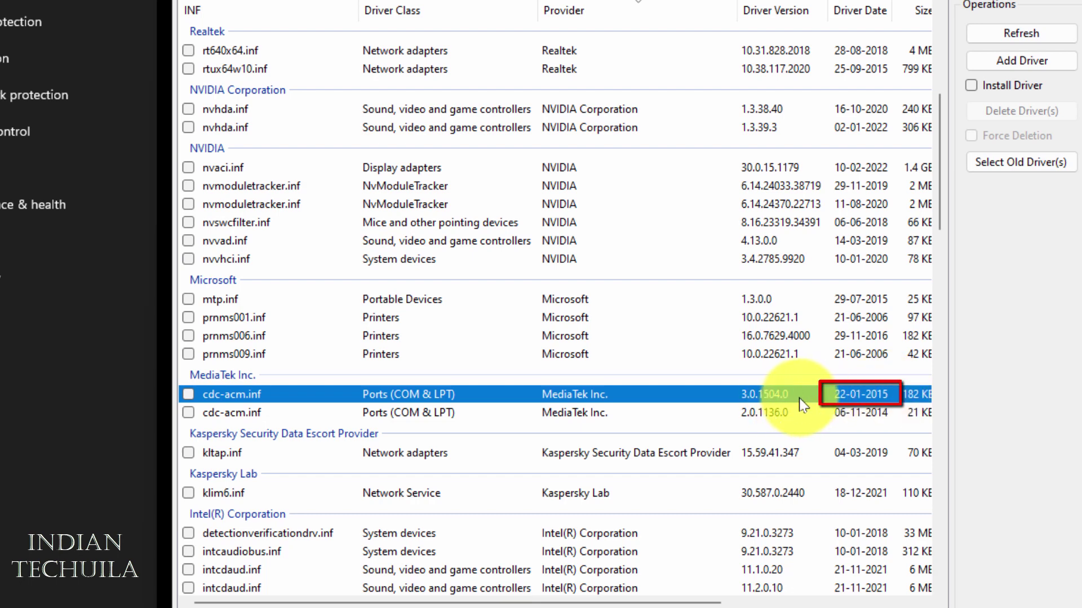
{"action": "left_click", "coordinate": [299, 394]}
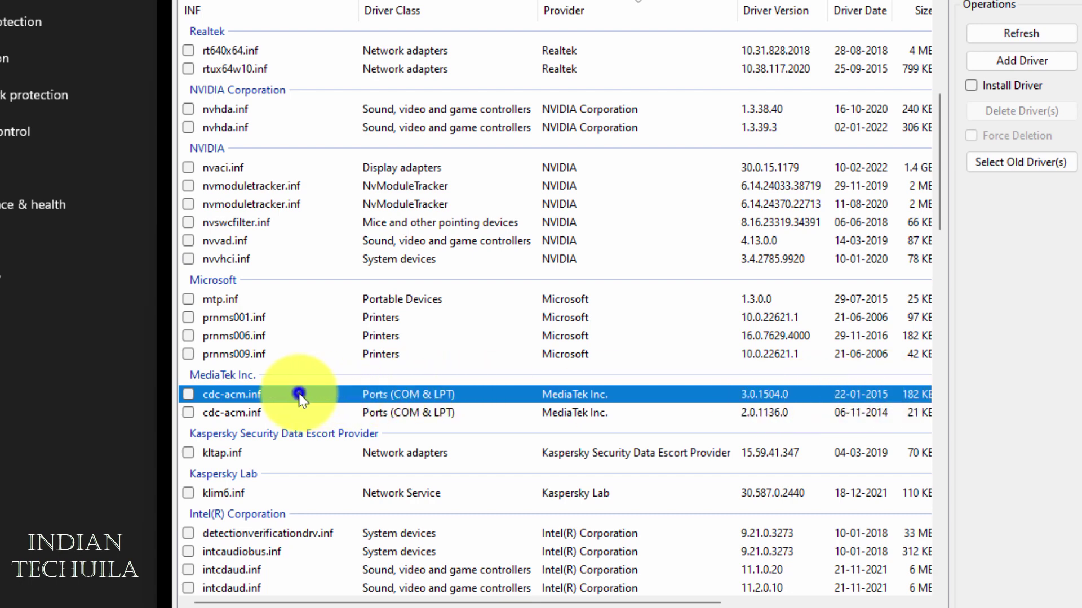
{"action": "right_click", "coordinate": [300, 394]}
{"action": "left_click", "coordinate": [358, 489]}
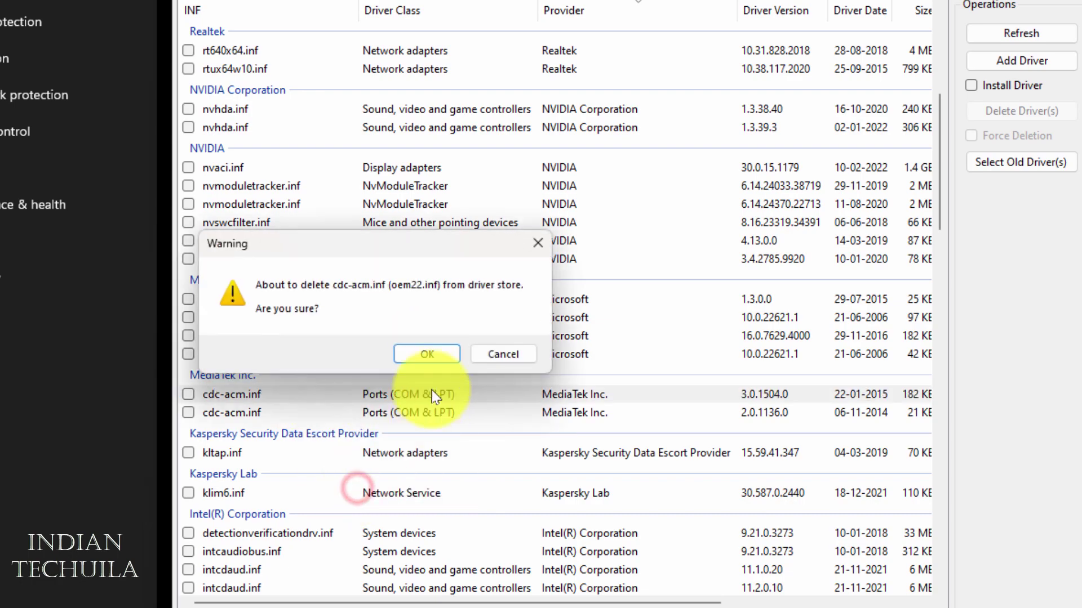
{"action": "left_click", "coordinate": [433, 355]}
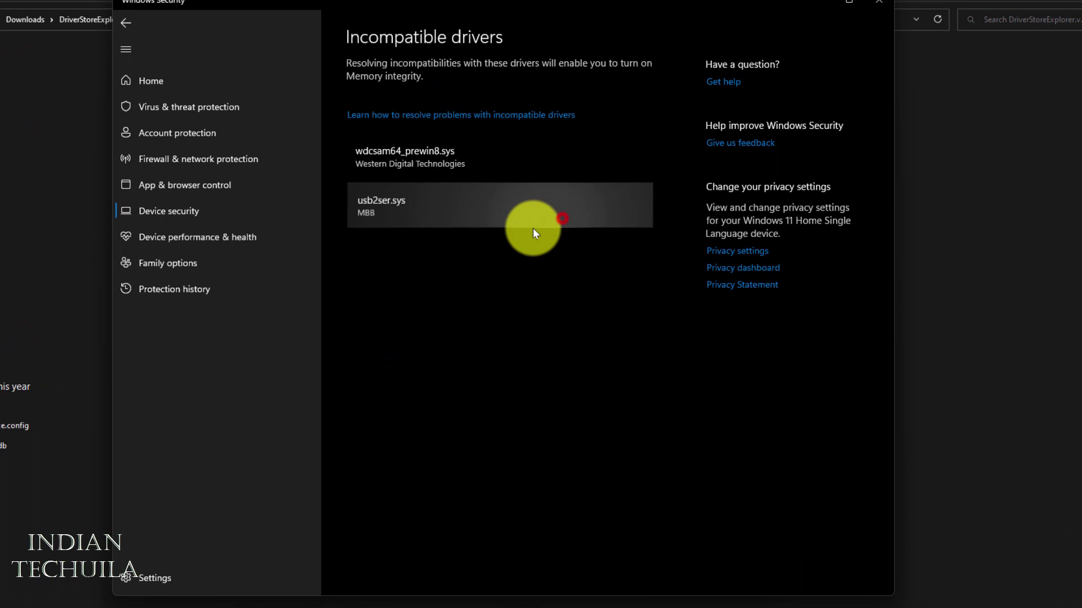
{"action": "left_click", "coordinate": [291, 190]}
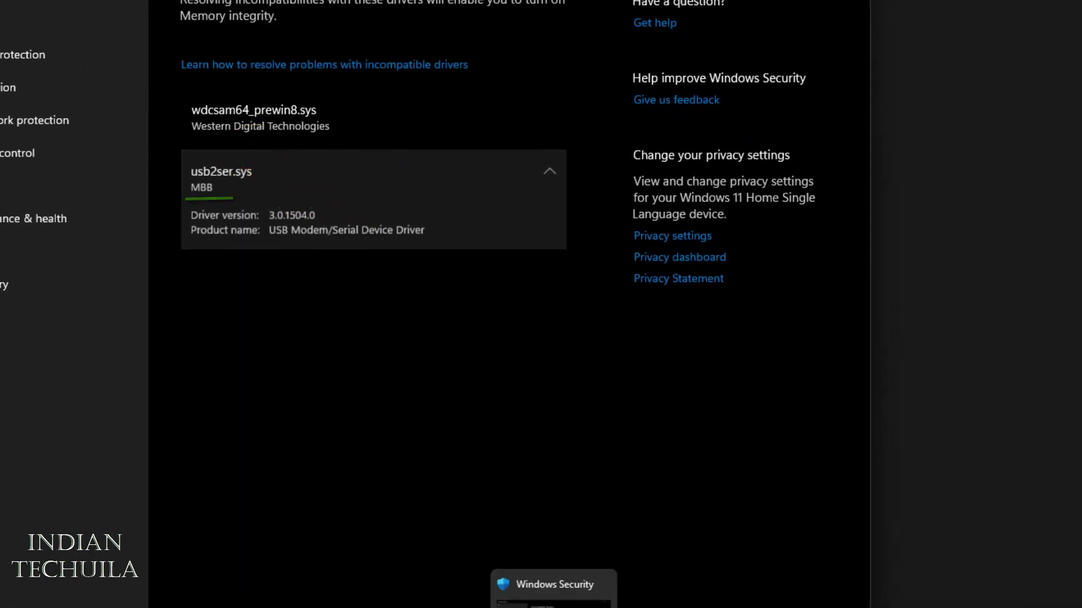
{"action": "key", "text": "super"}
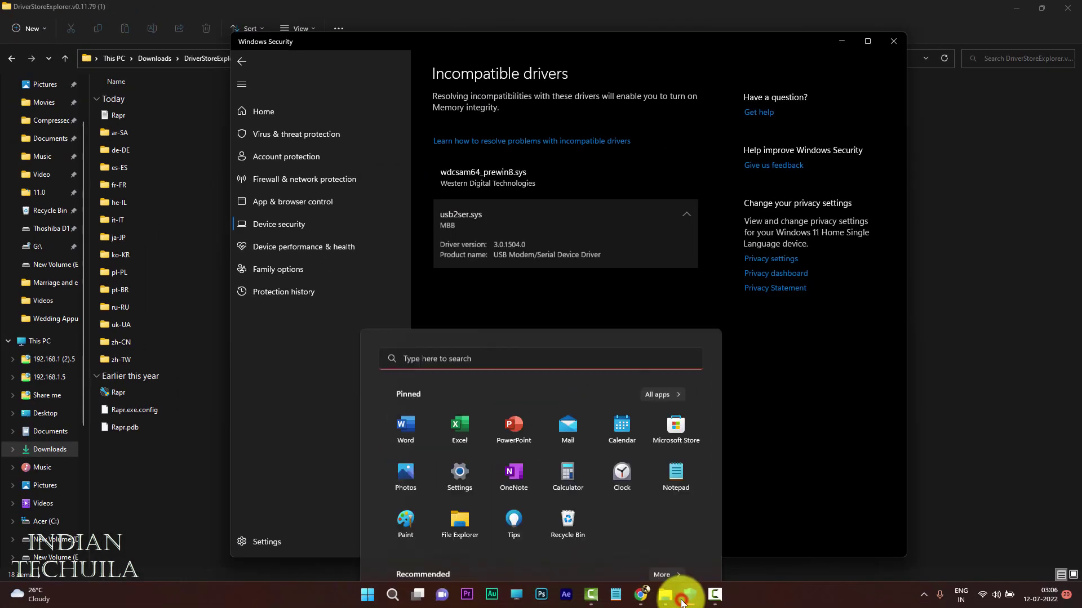
- Search the Start menu for 'regis' and launch Registry Editor
{"action": "left_click", "coordinate": [681, 596]}
{"action": "left_click", "coordinate": [366, 599]}
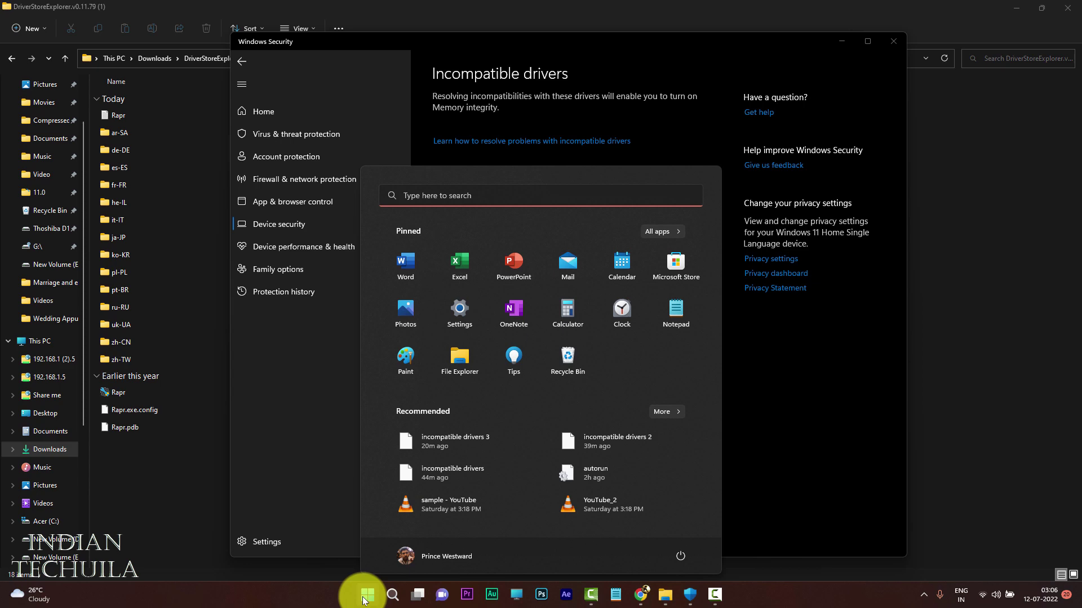
{"action": "type", "text": "regis"}
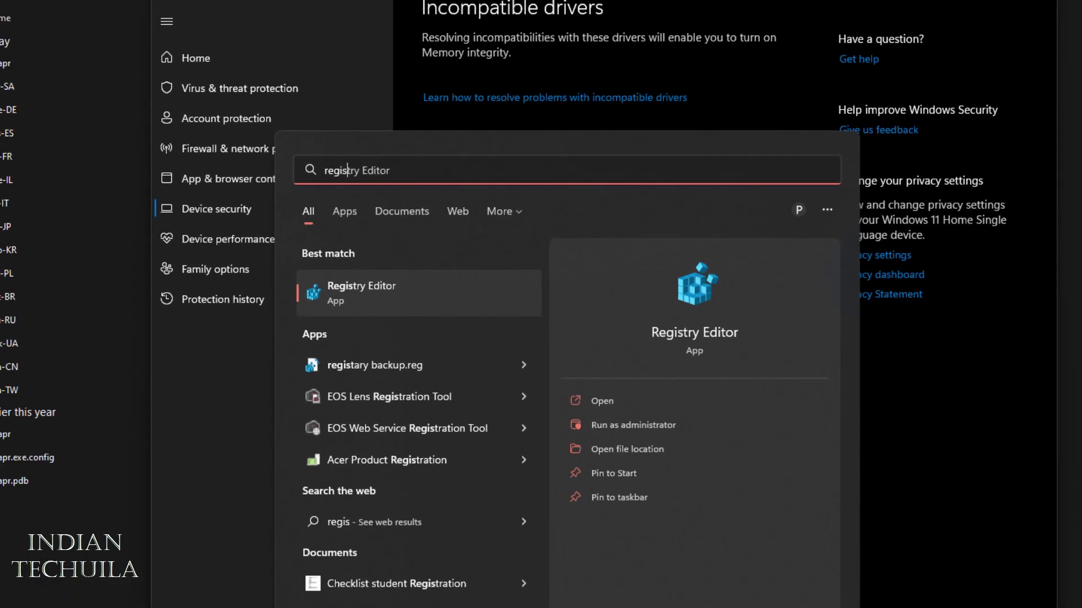
{"action": "left_click", "coordinate": [407, 304]}
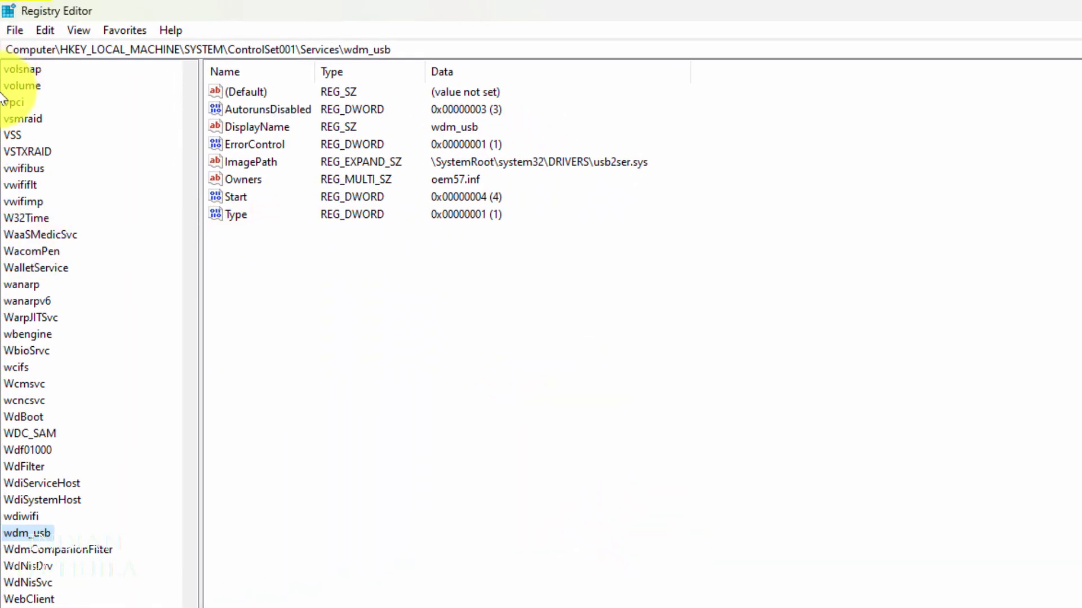
- Search the registry for usb2ser.sys with Edit > Find to locate its Path.Win32 value
{"action": "left_click", "coordinate": [79, 29]}
{"action": "left_click", "coordinate": [45, 30]}
{"action": "left_click", "coordinate": [57, 178]}
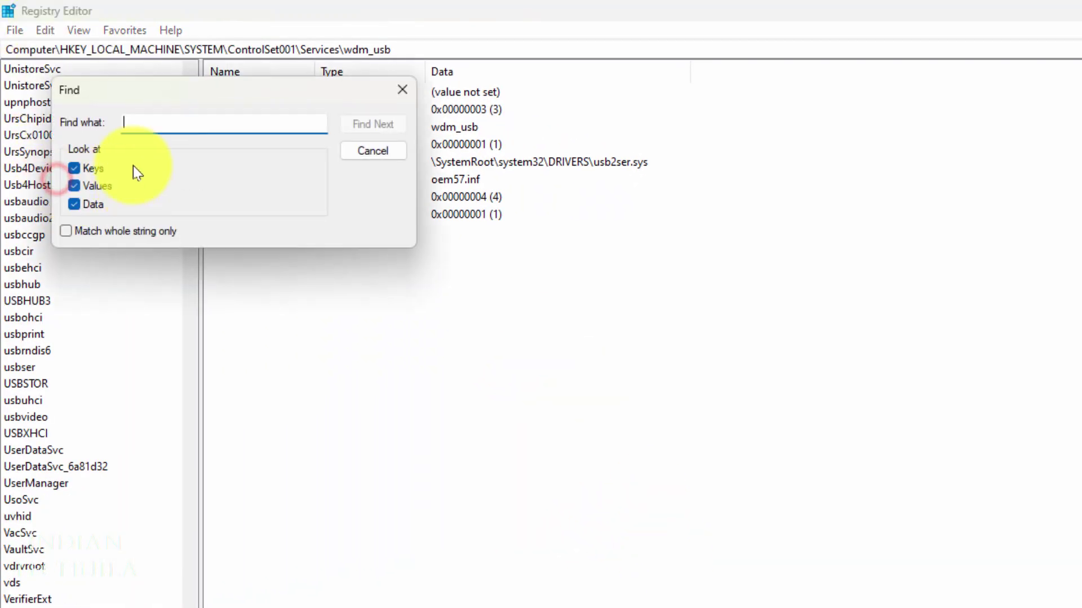
{"action": "left_click", "coordinate": [151, 126]}
{"action": "type", "text": "usb2ser.sys"}
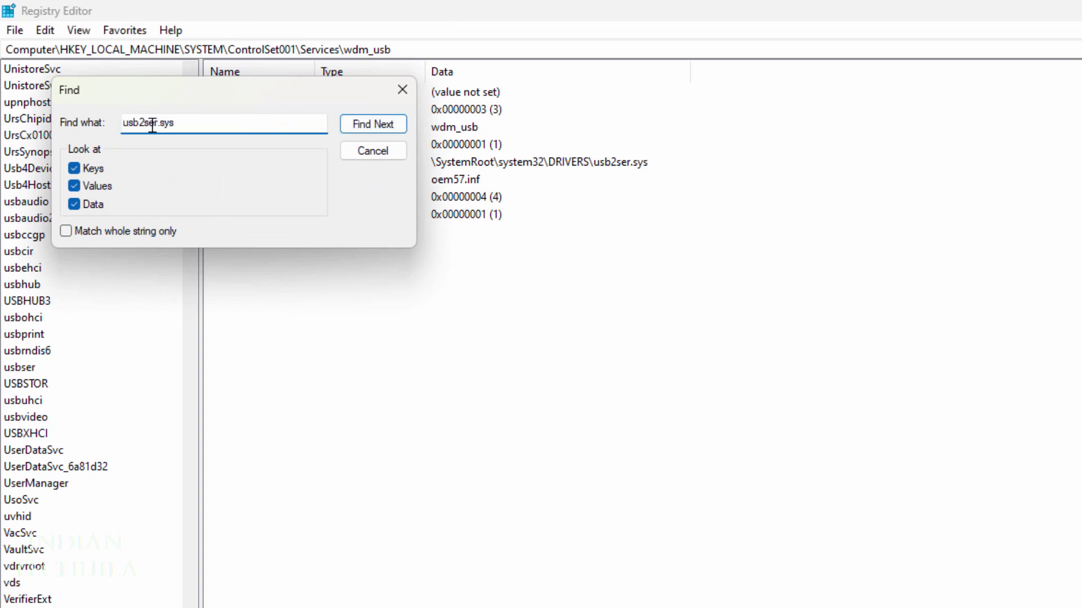
{"action": "key", "text": "Return"}
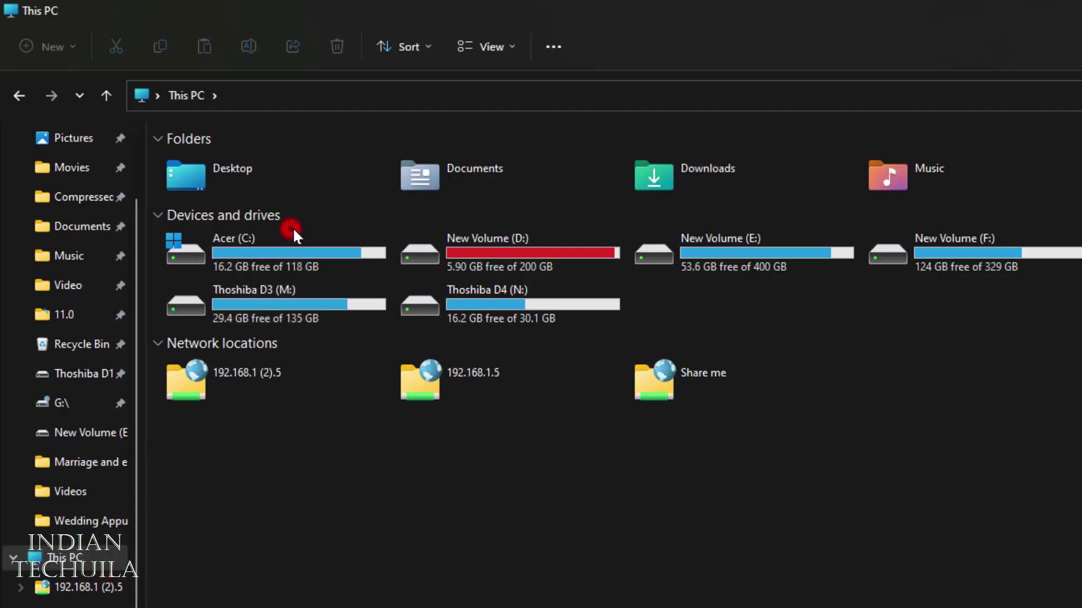
- Navigate File Explorer to C:\Windows\System32\drivers
{"action": "double_click", "coordinate": [292, 232]}
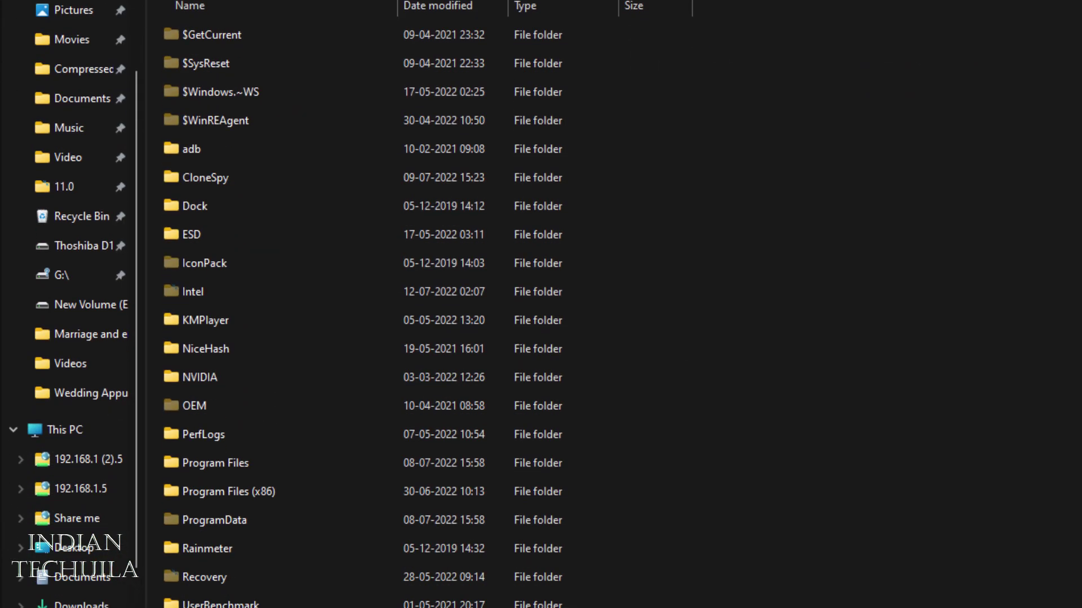
{"action": "scroll", "coordinate": [212, 465], "scroll_direction": "down", "scroll_amount": 5}
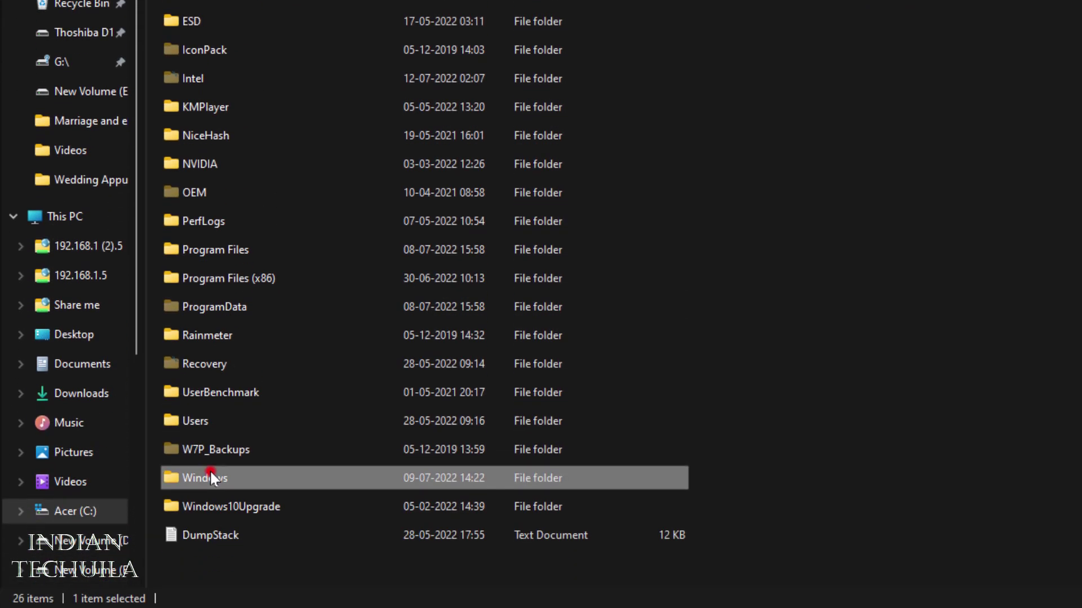
{"action": "scroll", "coordinate": [212, 422], "scroll_direction": "down", "scroll_amount": 8}
{"action": "scroll", "coordinate": [292, 381], "scroll_direction": "down", "scroll_amount": 8}
{"action": "scroll", "coordinate": [278, 339], "scroll_direction": "up", "scroll_amount": 2}
{"action": "scroll", "coordinate": [273, 253], "scroll_direction": "up", "scroll_amount": 3}
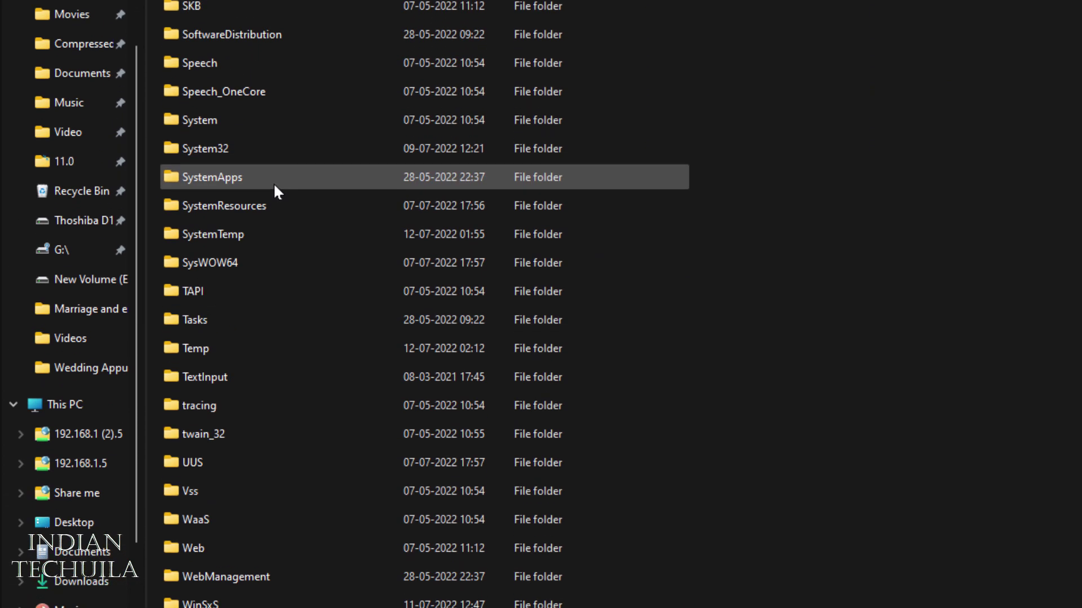
{"action": "double_click", "coordinate": [273, 230]}
{"action": "scroll", "coordinate": [262, 381], "scroll_direction": "down", "scroll_amount": 10}
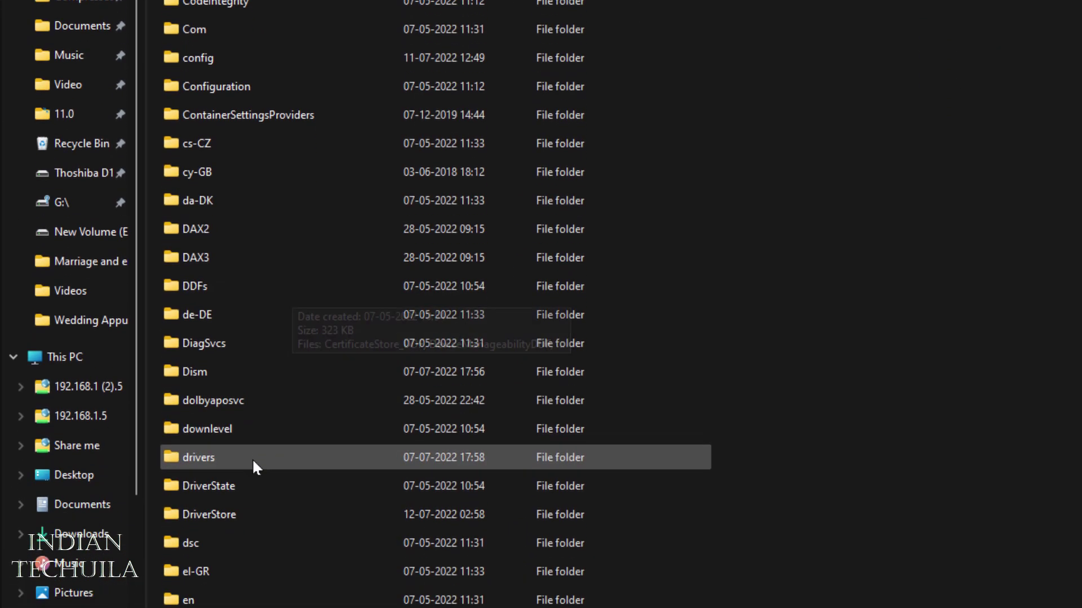
{"action": "double_click", "coordinate": [253, 400]}
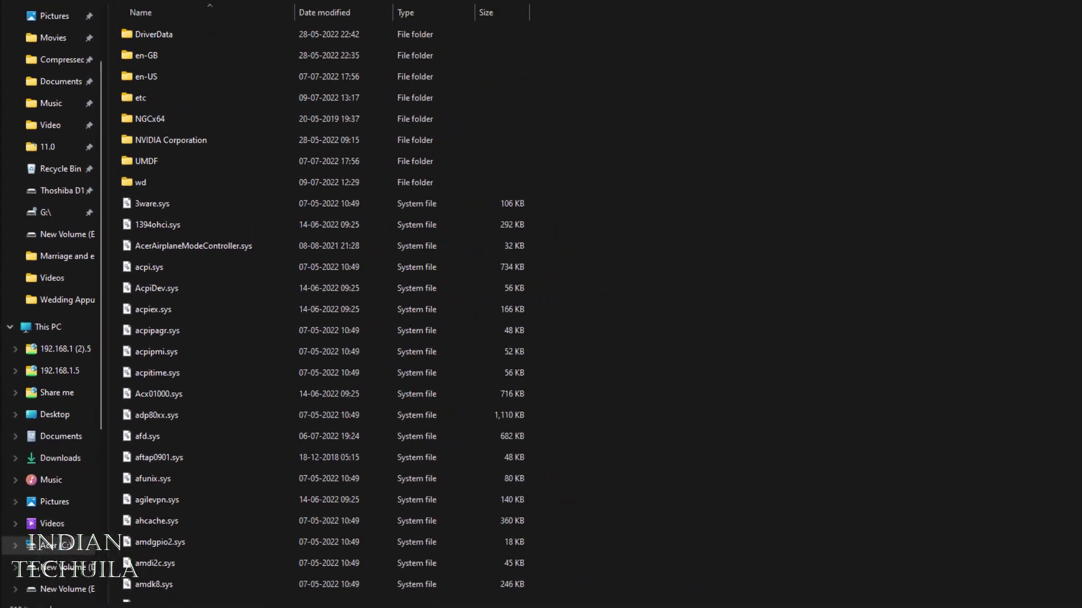
- Find usb2ser.sys in the drivers folder and delete it with administrator permission
{"action": "left_click", "coordinate": [1006, 58]}
{"action": "type", "text": "us"}
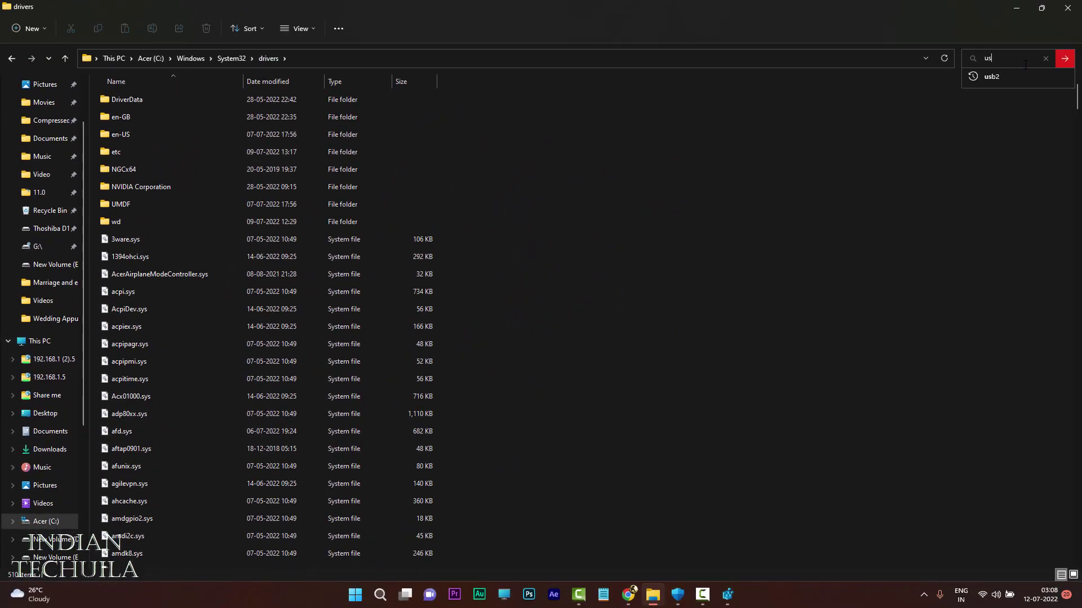
{"action": "type", "text": "b2ser"}
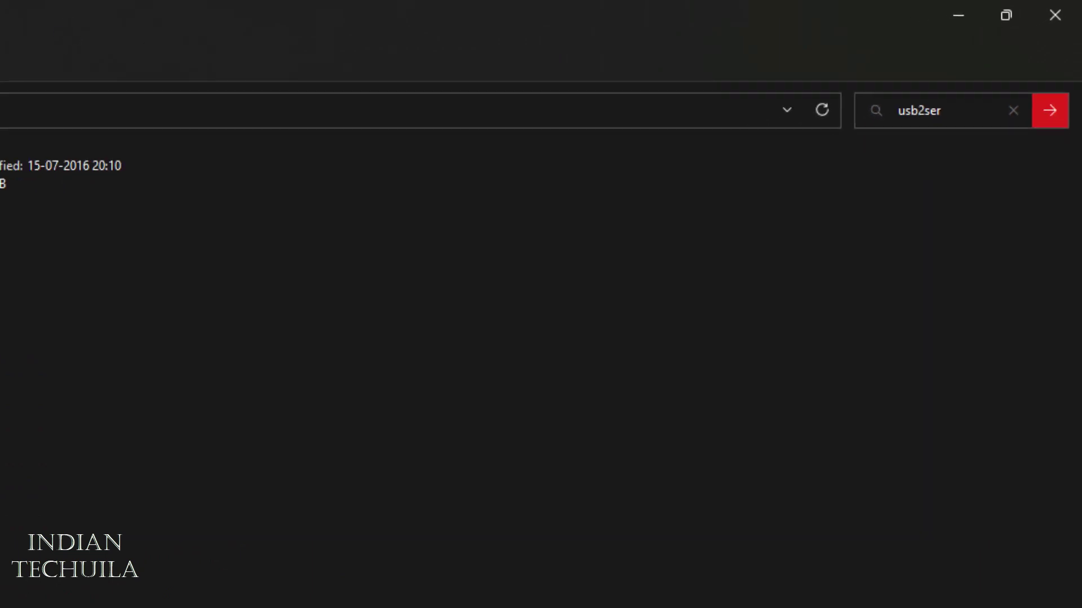
{"action": "left_click", "coordinate": [233, 94]}
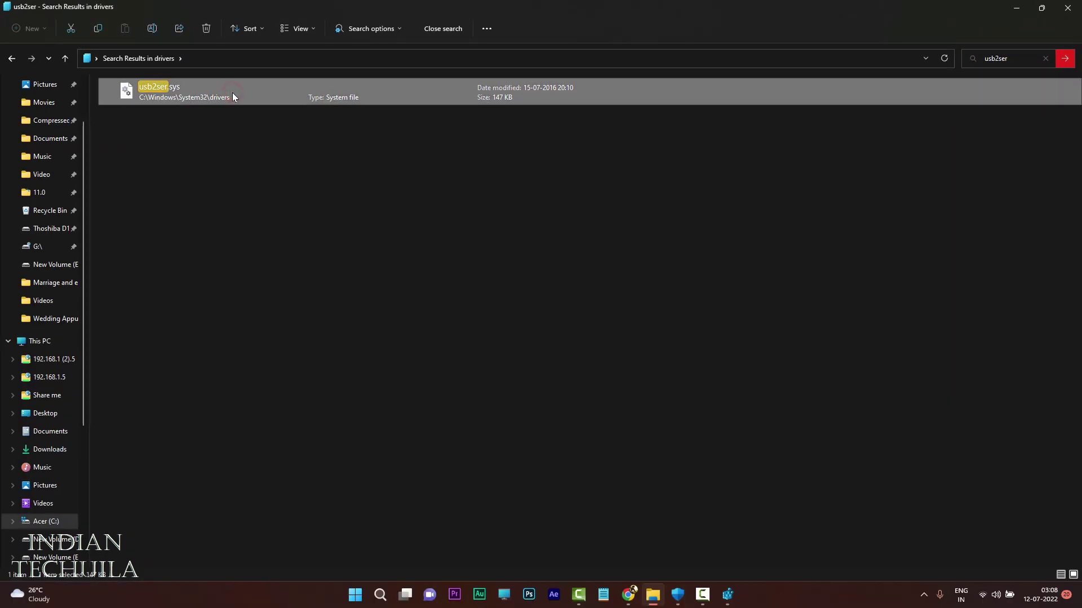
{"action": "key", "text": "Delete"}
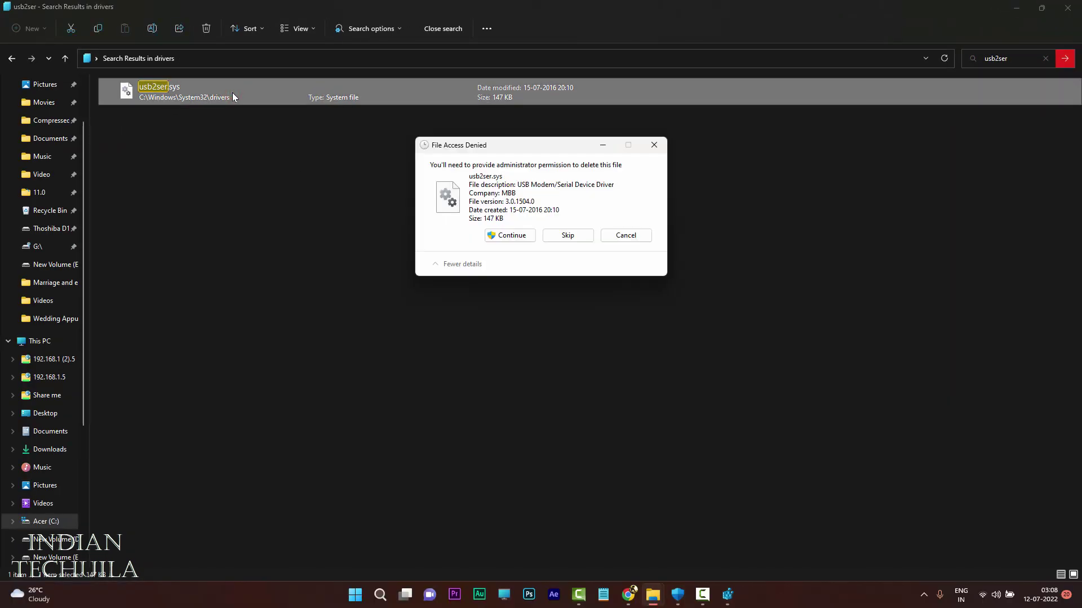
{"action": "left_click", "coordinate": [517, 237]}
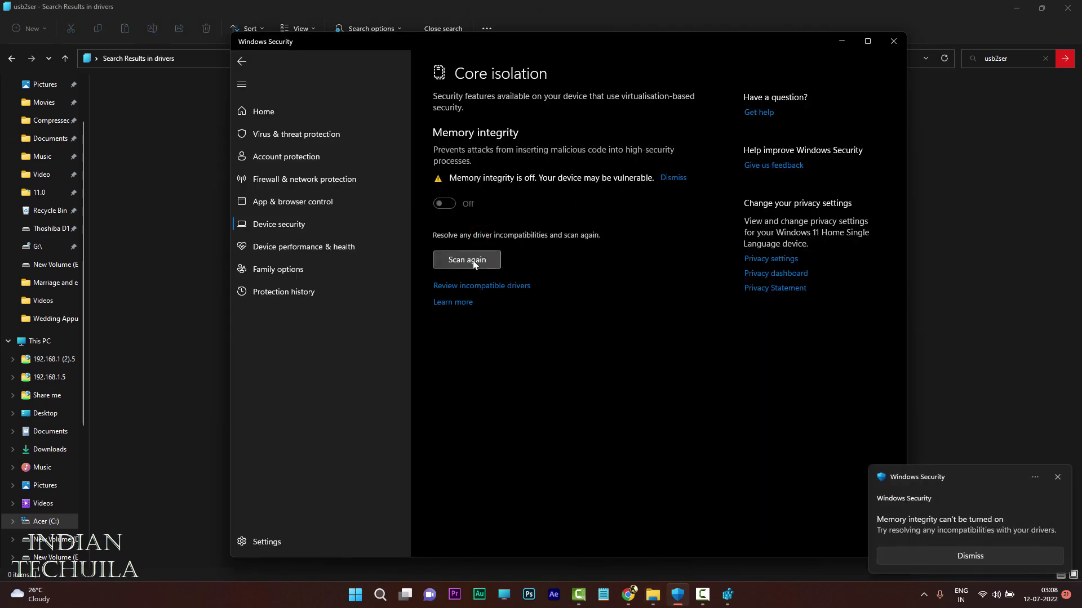
- Reopen the incompatible drivers list and inspect the Western Digital wdcsam64_prewin8.sys entry
{"action": "left_click", "coordinate": [473, 285]}
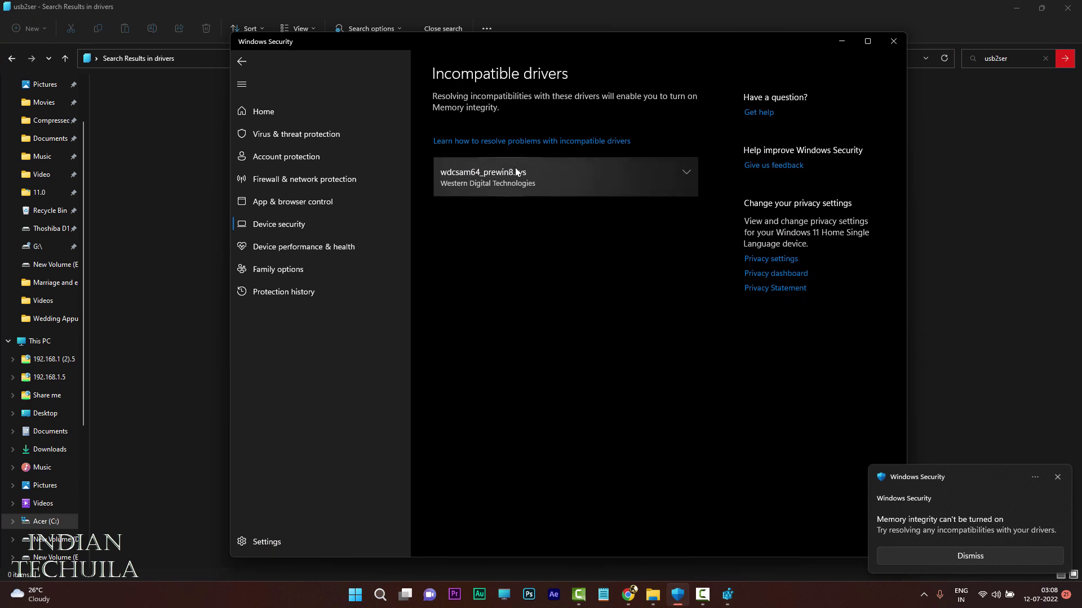
{"action": "left_click", "coordinate": [544, 184]}
{"action": "left_click", "coordinate": [580, 183]}
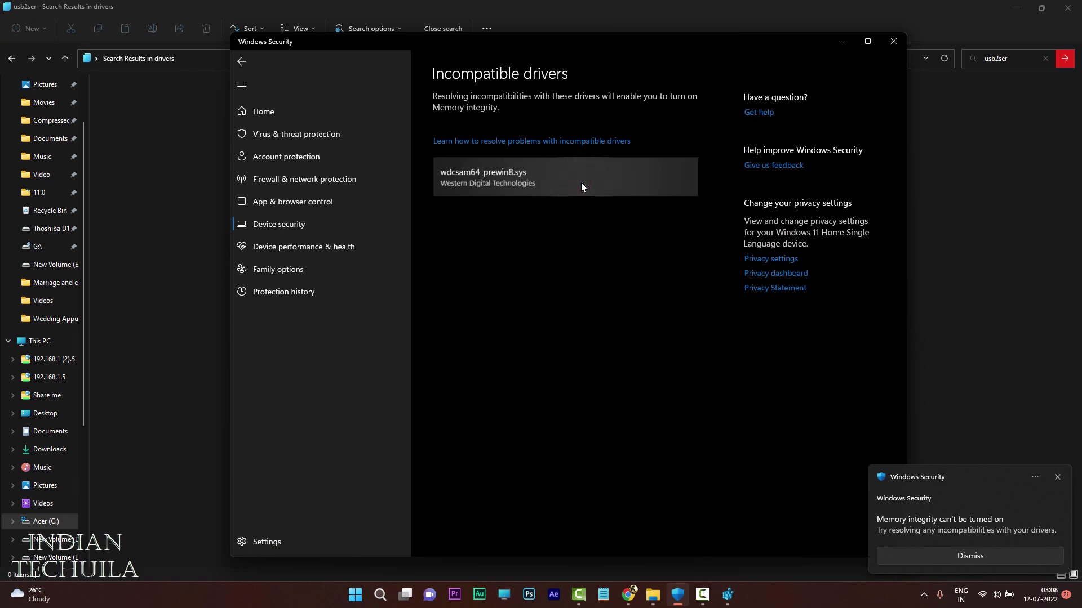
{"action": "left_click", "coordinate": [584, 179]}
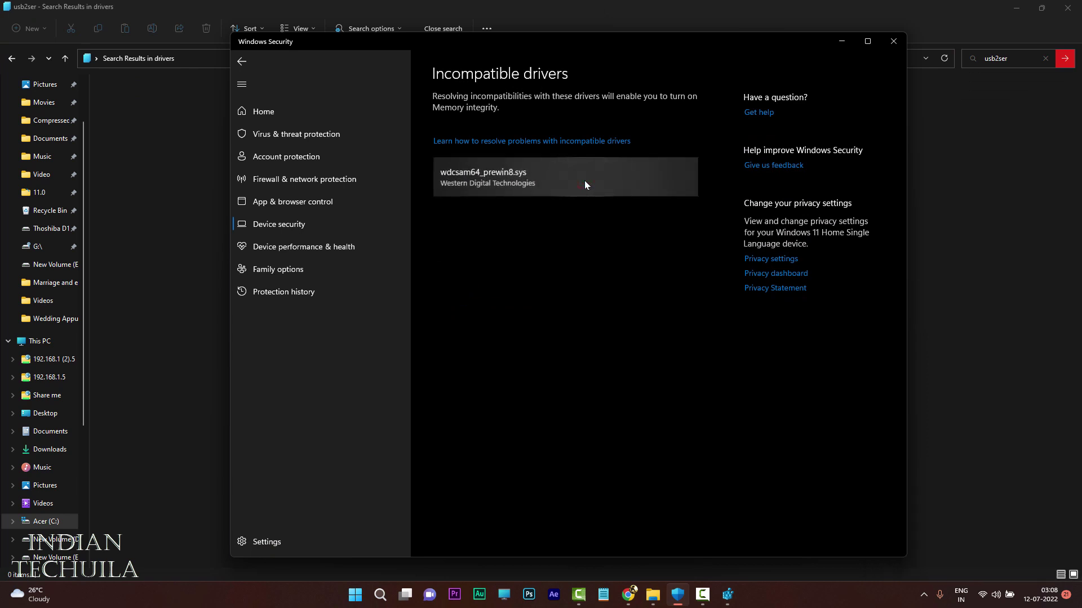